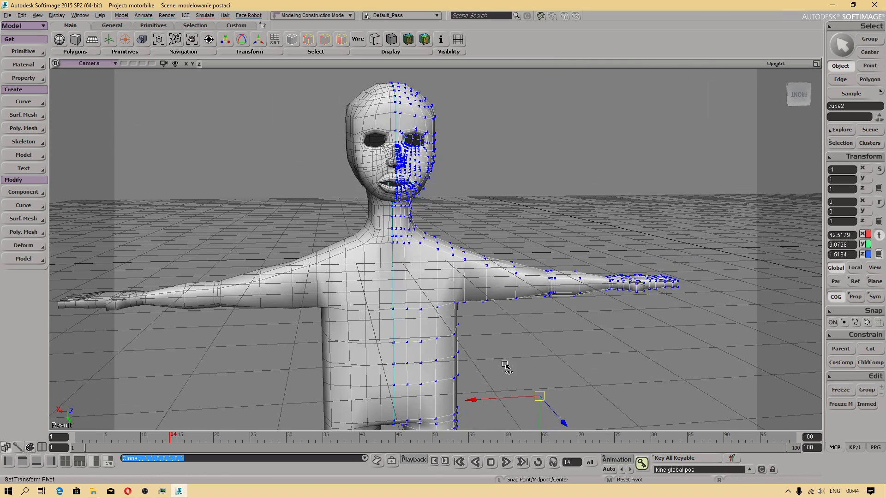
Shift the mirrored half body by about -0.13 units along X toward the midline and save the scene
drag(498, 400, 501, 401)
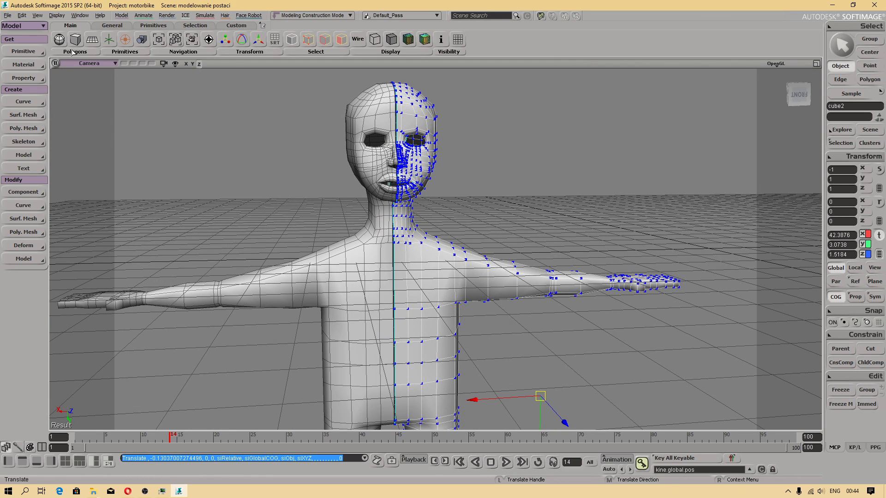
click(8, 15)
click(26, 48)
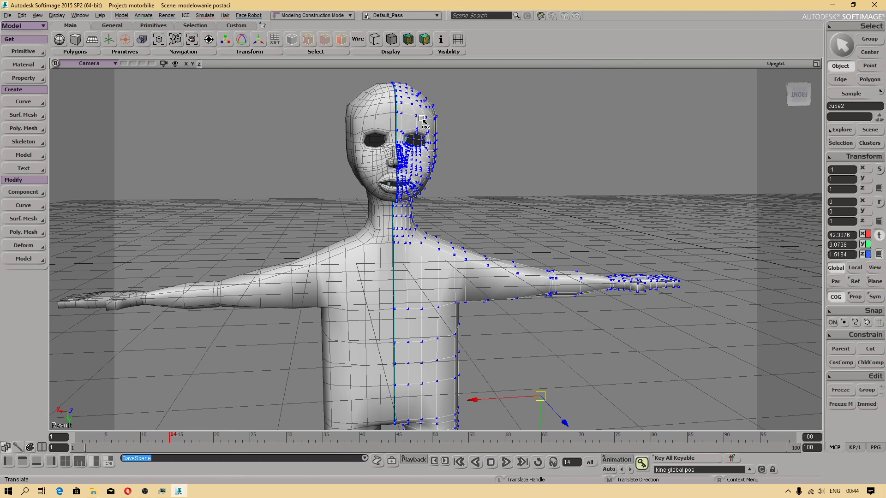
Start a new empty scene and load the scene "modelowanie postaci" from the motorbike project folder
click(7, 15)
click(18, 26)
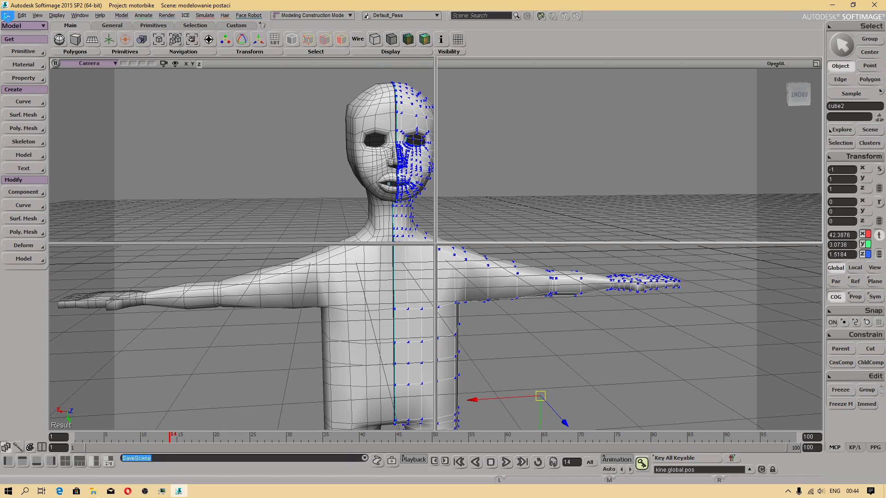
click(7, 15)
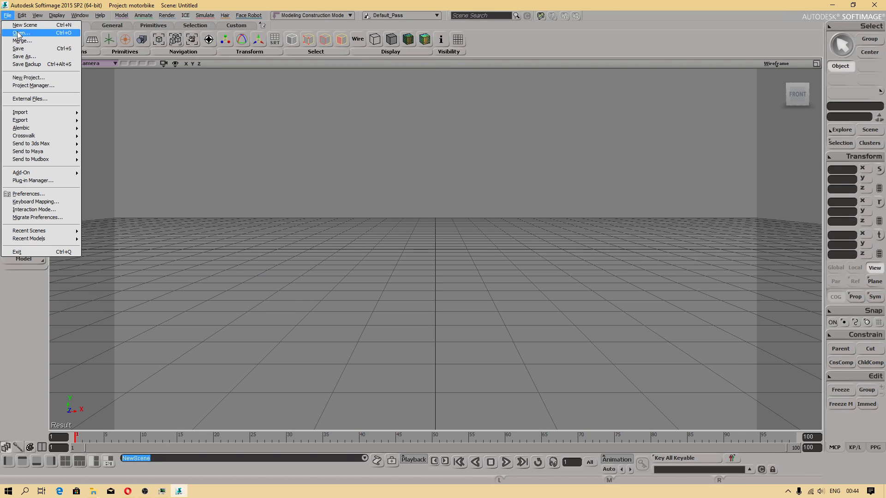
click(18, 33)
scroll(393, 220, up, 3)
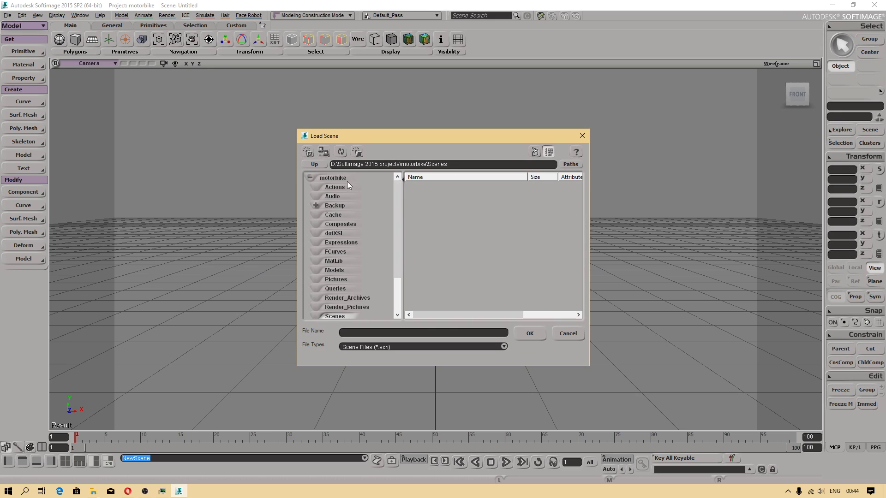
click(342, 179)
scroll(576, 259, down, 3)
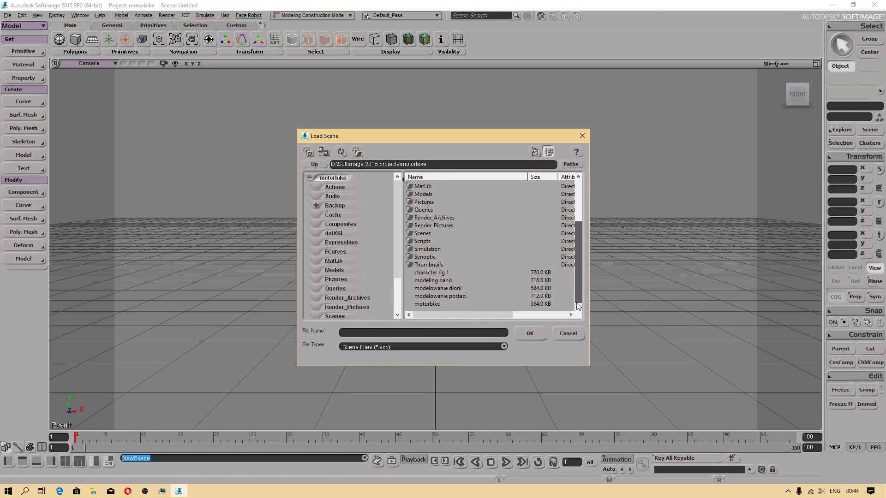
click(452, 298)
click(530, 333)
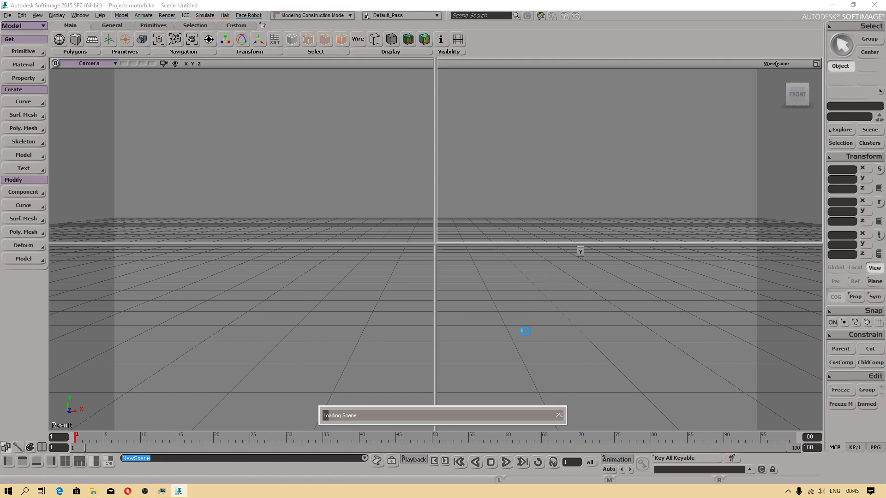
Select the overlapping half body cube2 and move it along X to about 77.59, clear of the other half
scroll(404, 192, down, 2)
click(400, 235)
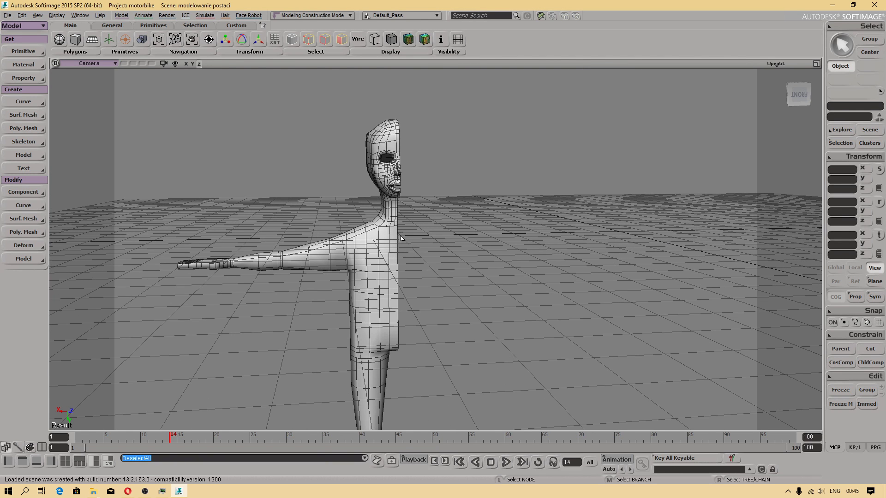
scroll(399, 251, down, 4)
scroll(410, 295, up, 3)
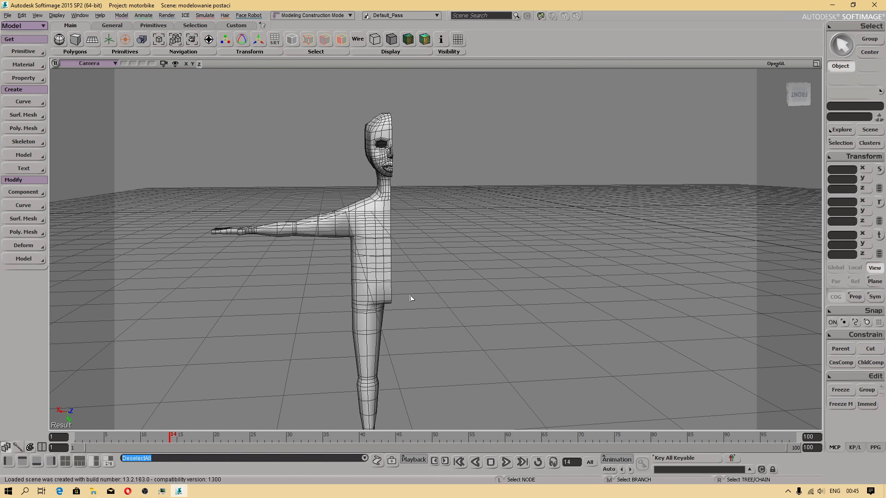
key(v)
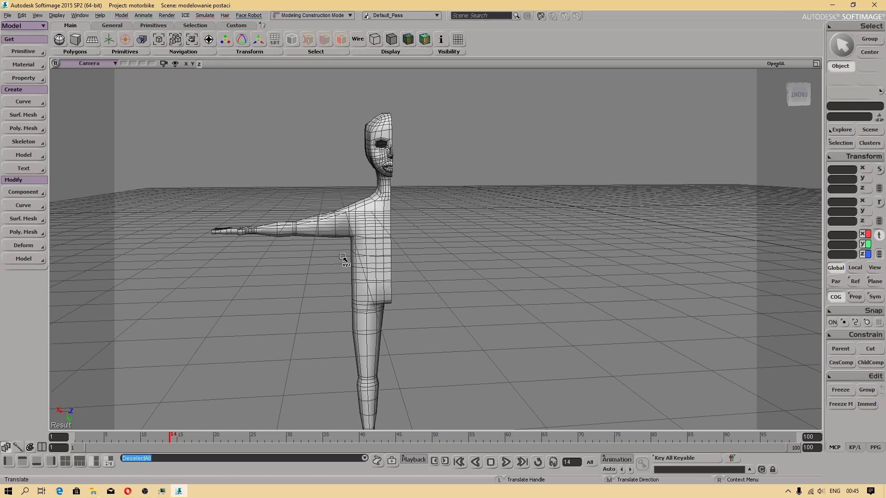
scroll(346, 260, down, 3)
scroll(354, 257, up, 3)
click(355, 257)
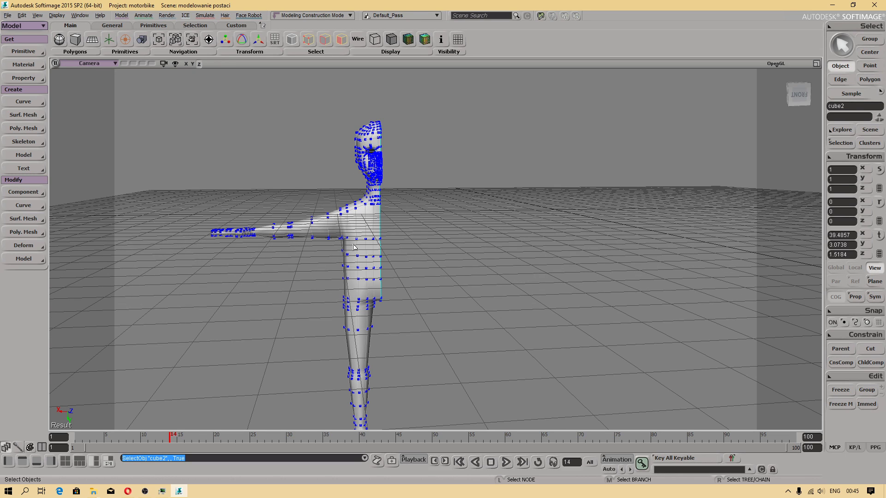
drag(270, 295, 52, 286)
alt+drag(174, 218, 287, 181)
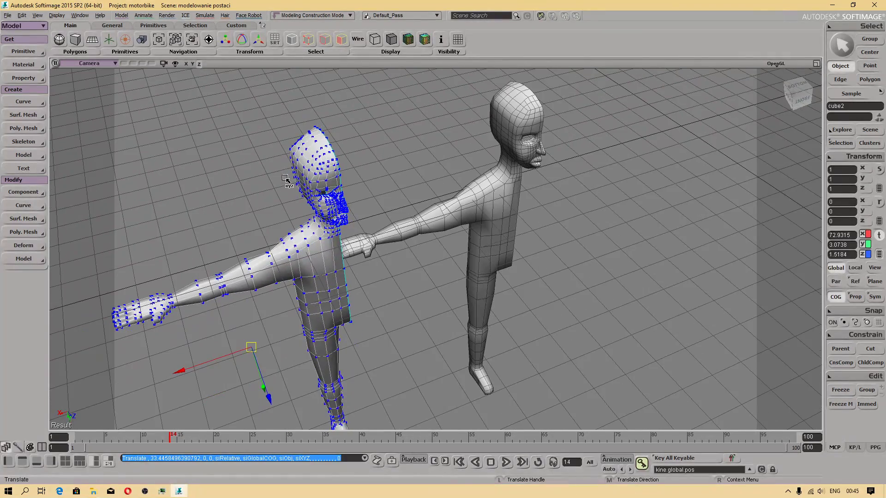
drag(239, 354, 197, 363)
Try tweaking a point on the midline of the displaced half's head and undo the change
alt+middle_drag(506, 165, 527, 191)
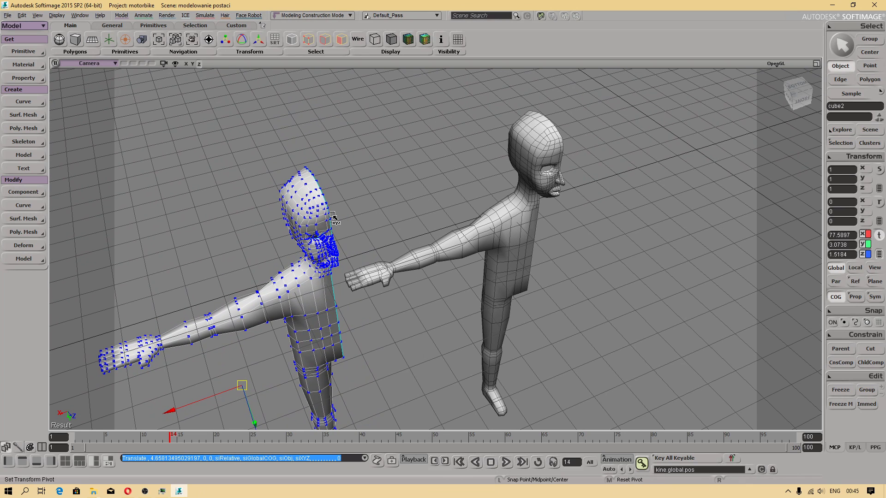
key(m)
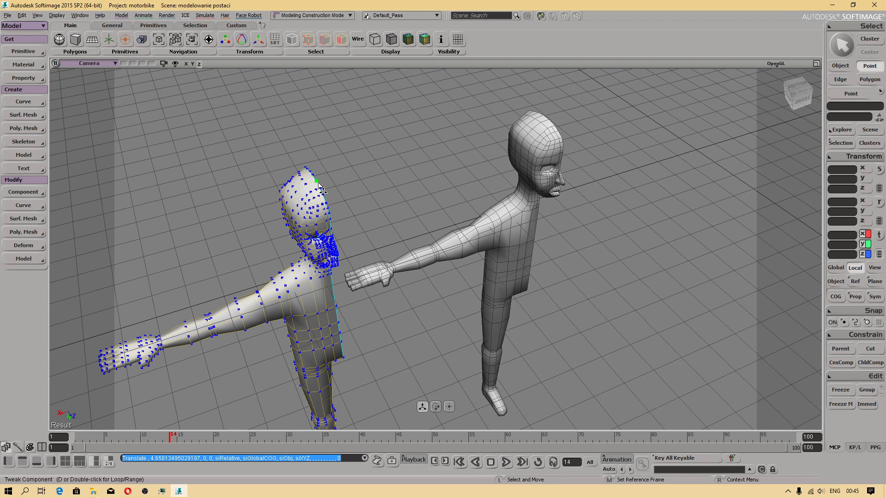
click(315, 180)
key(ctrl+z)
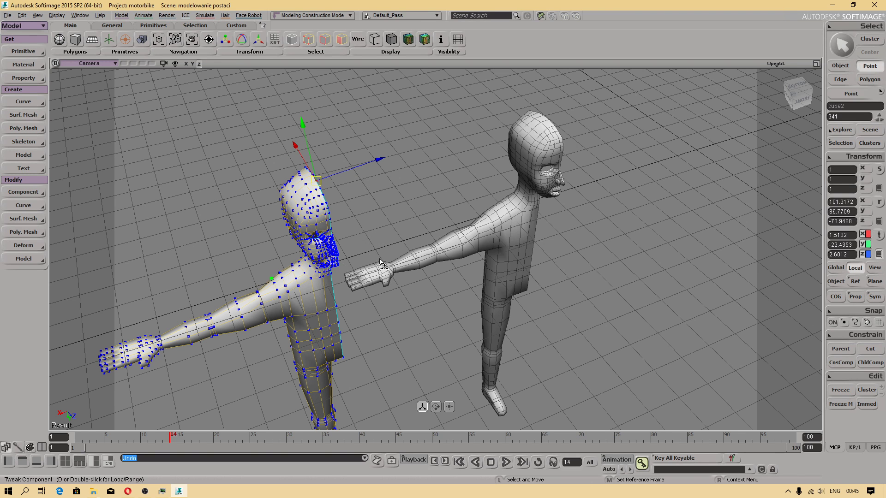
Select the other half body, cube1, and slightly tweak a point at the top of its head's midline
right_drag(344, 298, 326, 296)
key(space)
click(309, 302)
click(562, 222)
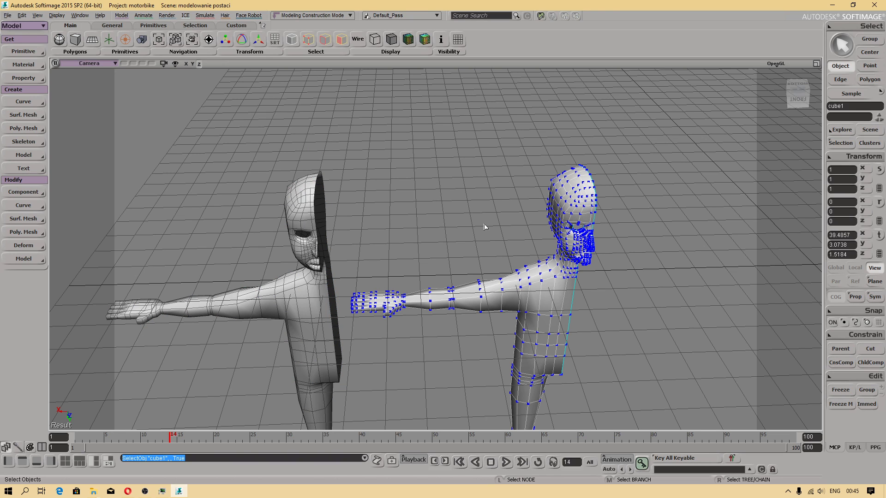
key(m)
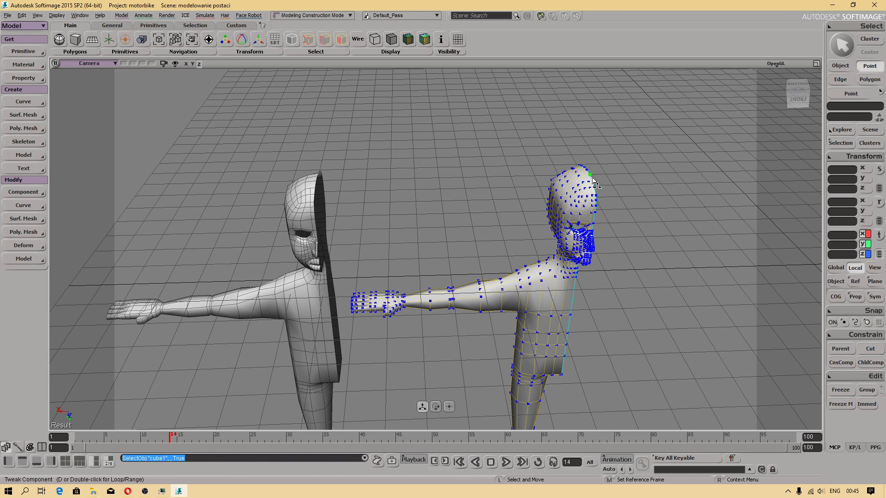
click(590, 167)
drag(595, 156, 594, 155)
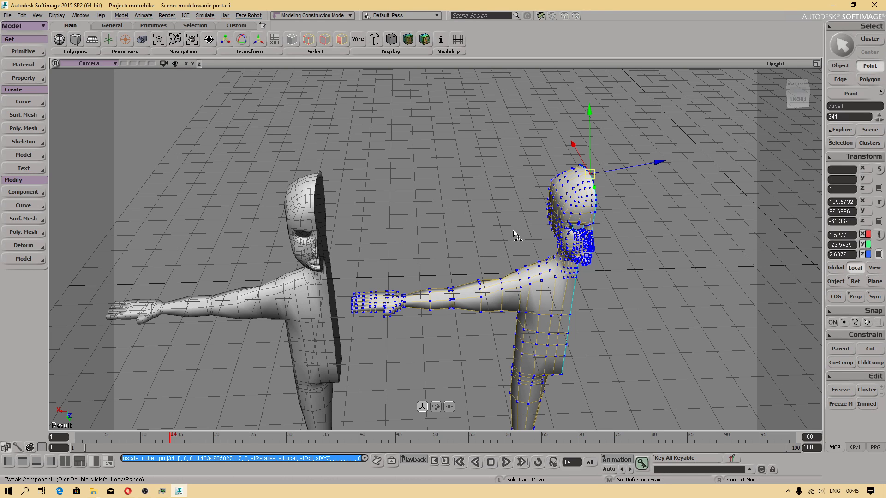
Freeze the construction history of both half bodies, cube2 and cube1
click(327, 269)
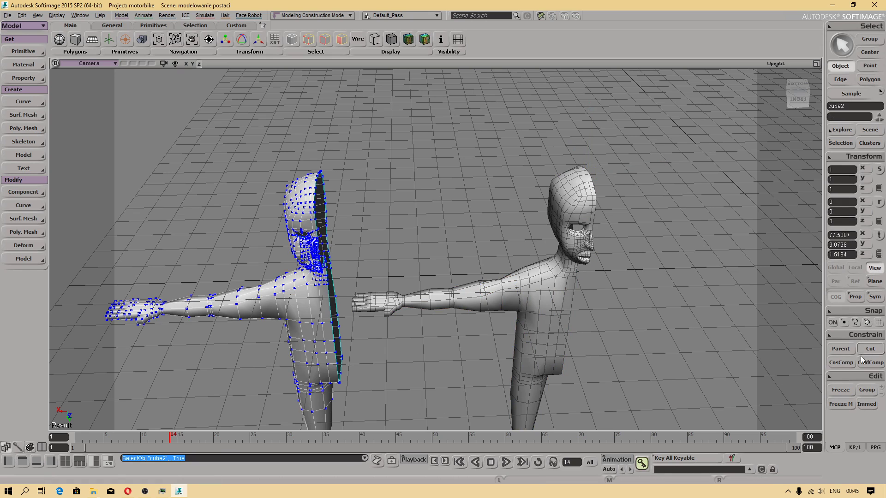
click(835, 394)
click(556, 309)
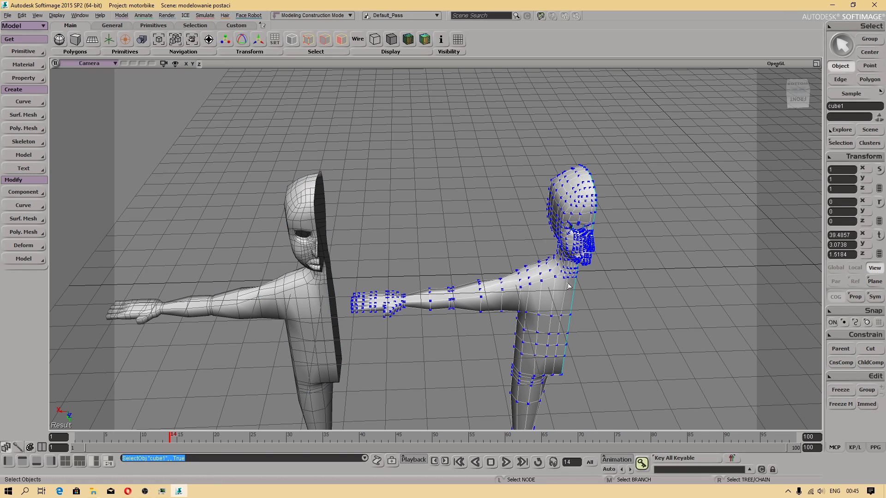
click(832, 406)
click(842, 390)
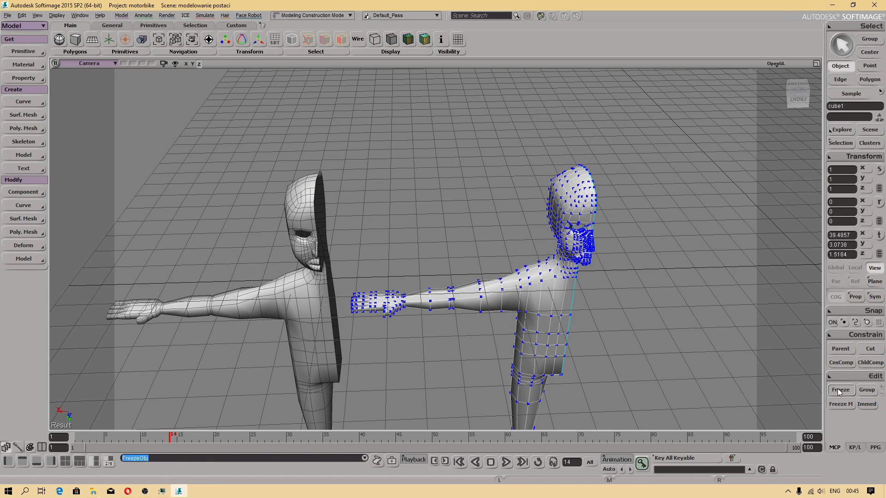
Delete the displaced half body cube2 and freeze the modeling stack of the remaining cube1
click(315, 301)
key(Delete)
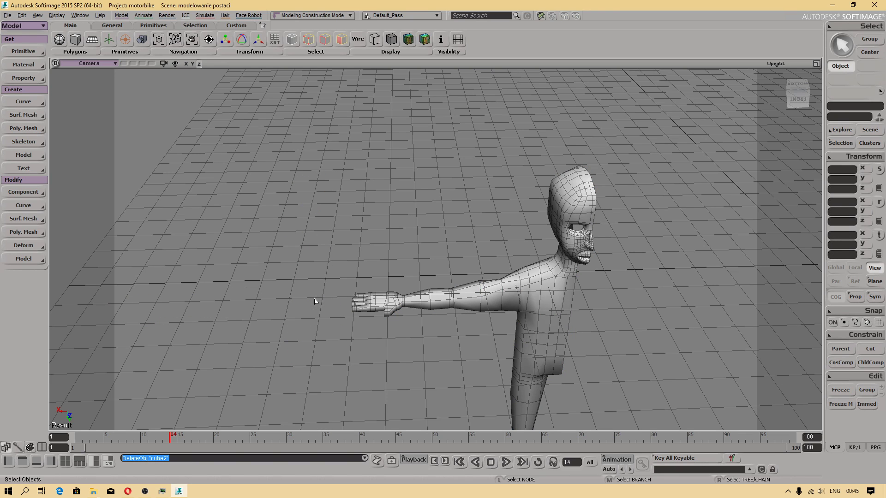
click(568, 249)
click(841, 404)
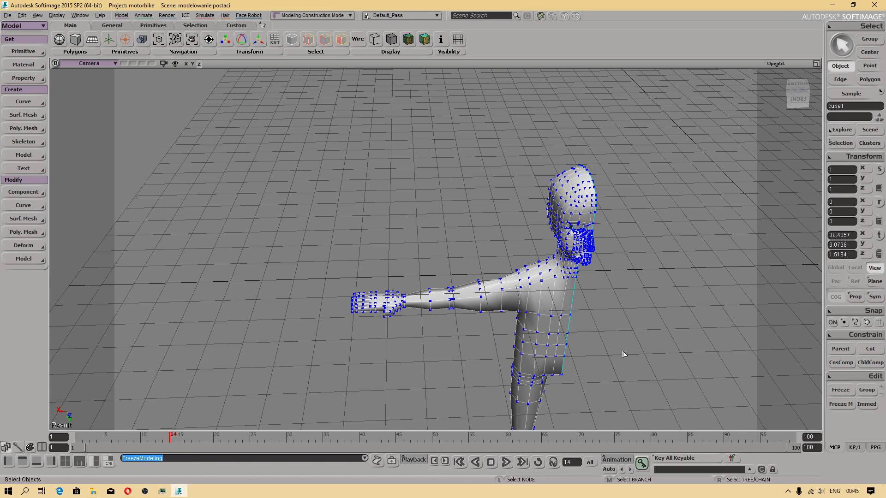
Check the X scaling in the transform settings of the duplicate options
key(v)
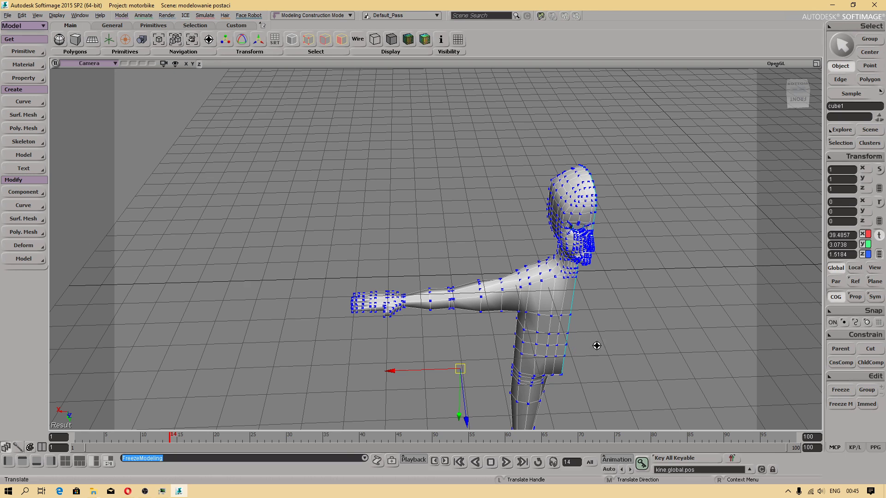
key(s)
drag(601, 349, 524, 333)
click(7, 15)
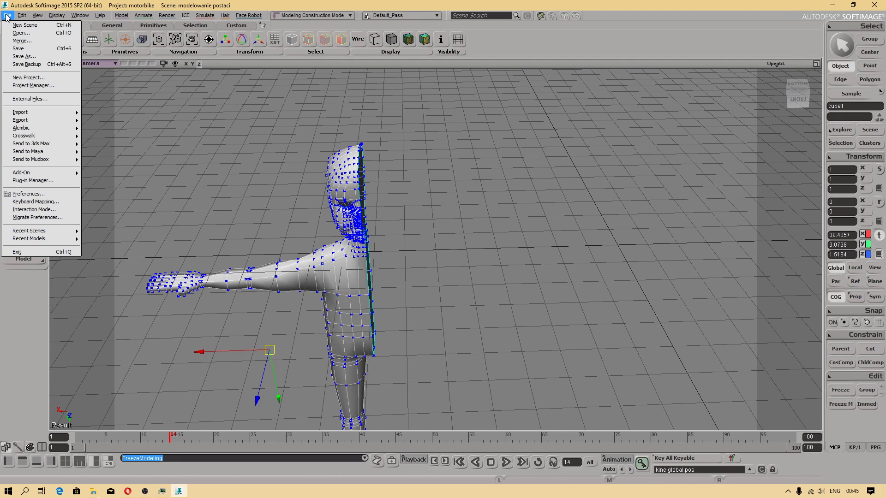
mouse_move(22, 15)
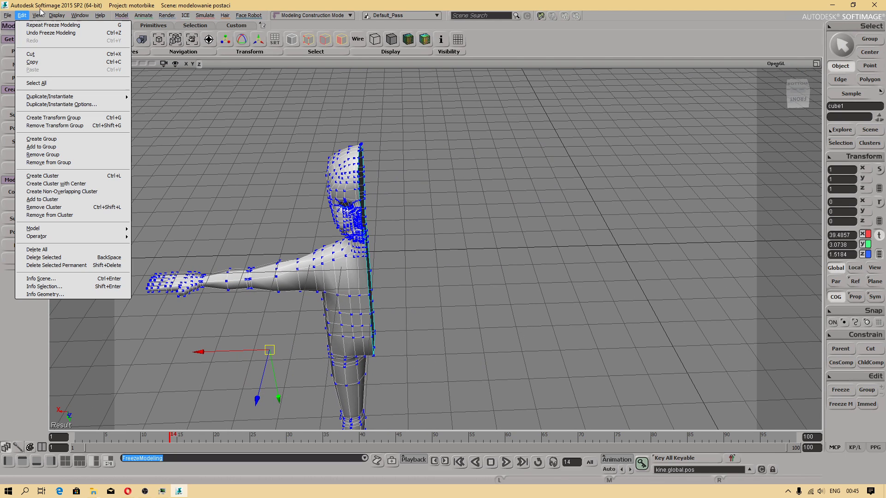
click(55, 104)
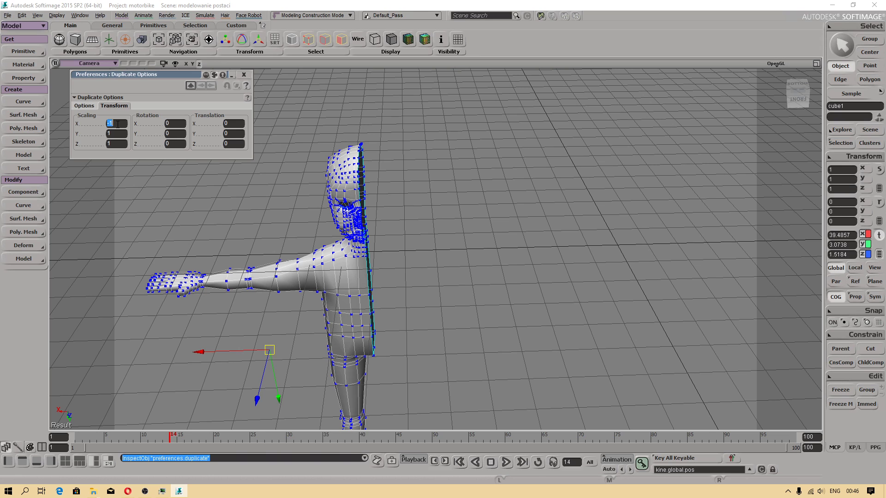
click(244, 75)
Move the transform pivot of cube1 onto its midline edge, snapping it to a point on the torso
middle_drag(347, 307, 351, 286)
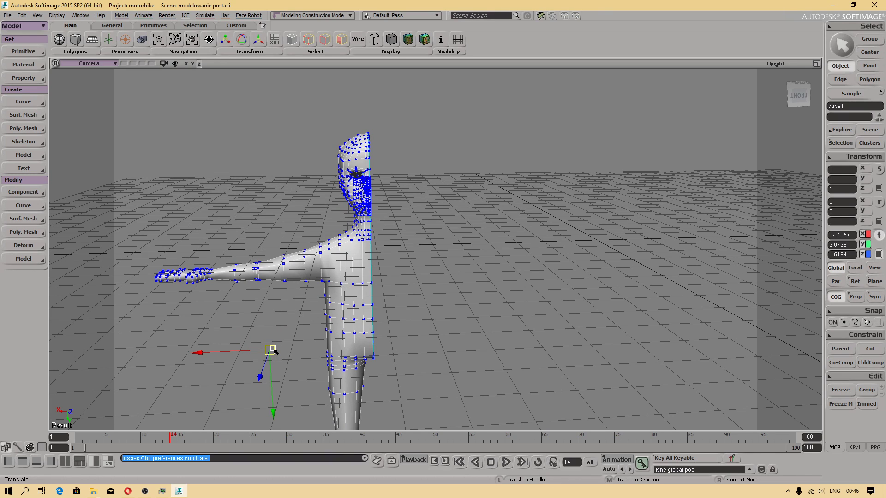
key(alt)
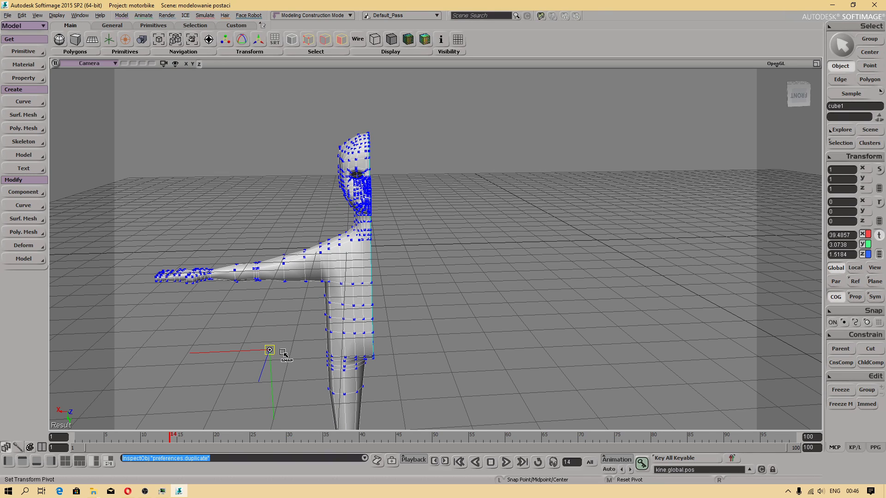
alt+drag(276, 355, 377, 306)
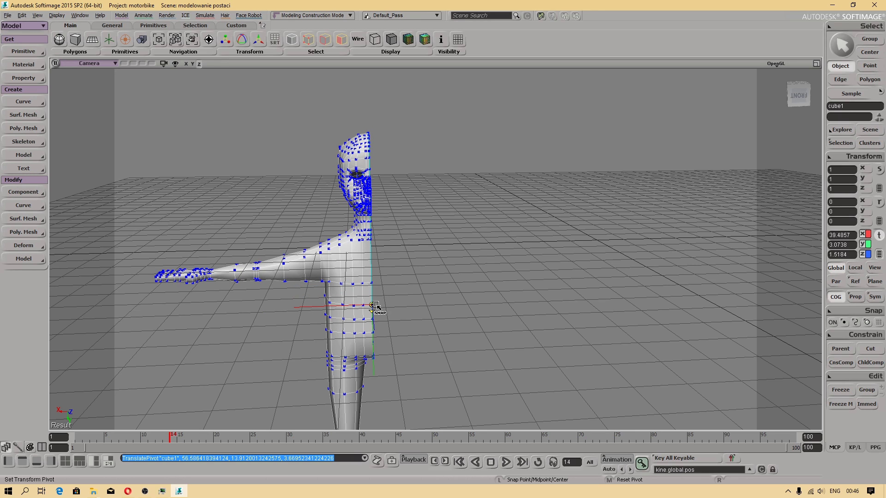
alt+drag(374, 305, 373, 305)
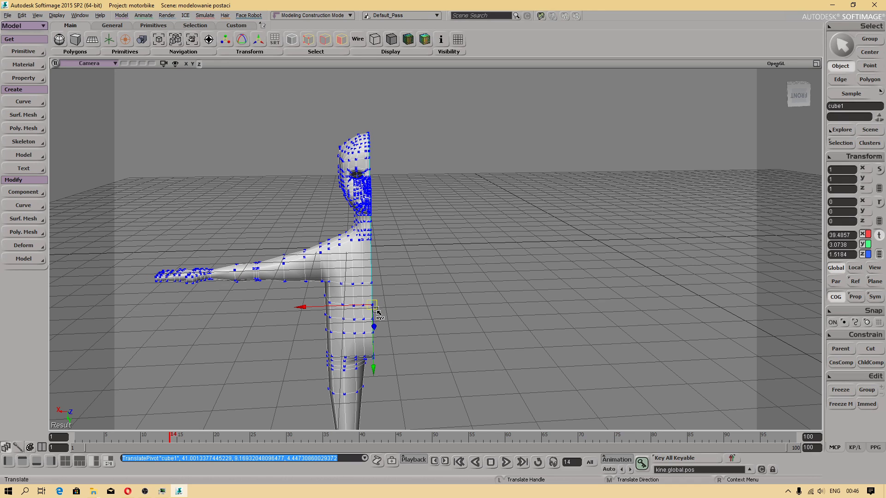
key(alt)
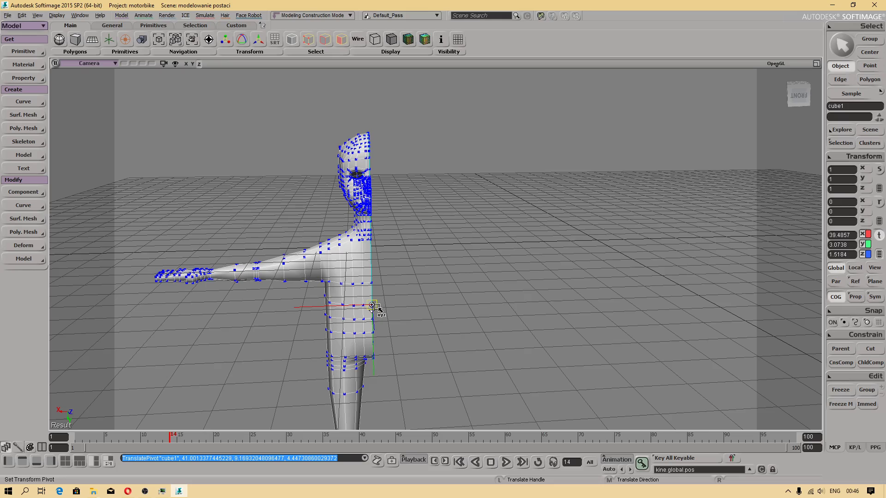
Create a single mirrored clone of cube1 across the midline and inspect how the two head halves meet
key(s)
drag(483, 326, 450, 300)
click(22, 15)
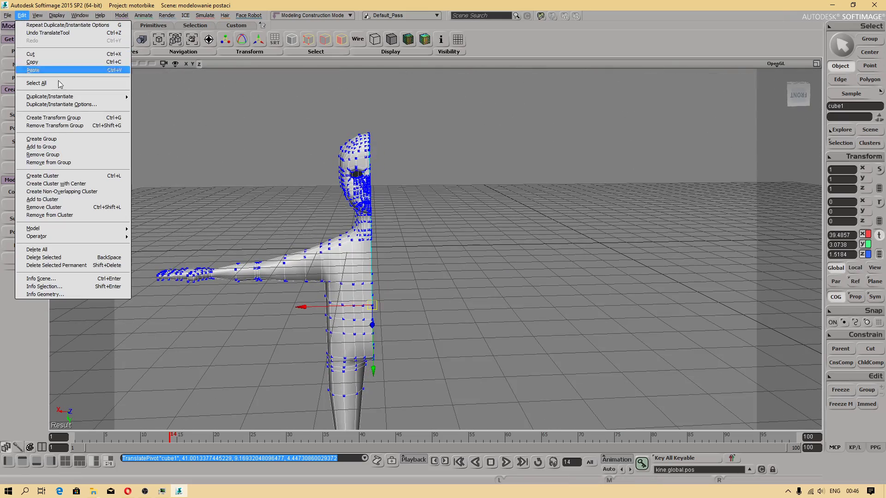
mouse_move(79, 98)
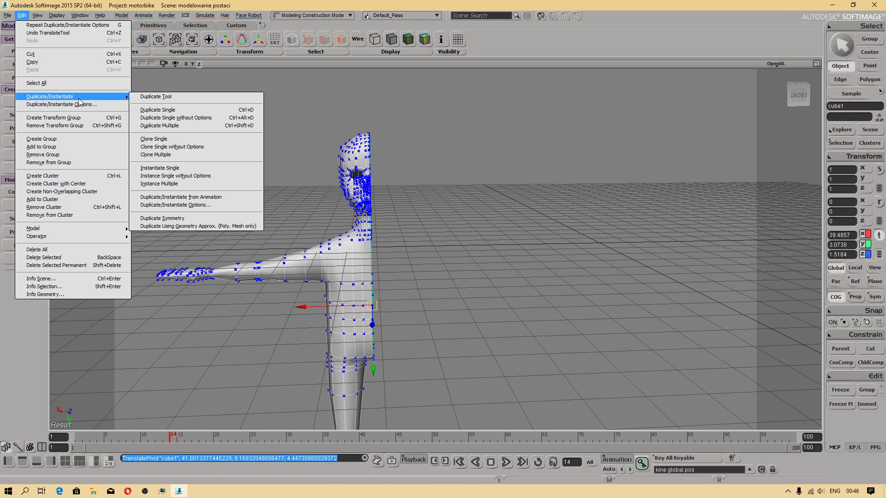
click(190, 139)
mouse_move(452, 204)
mouse_down()
mouse_move(489, 197)
mouse_move(484, 217)
mouse_up()
scroll(350, 174, up, 3)
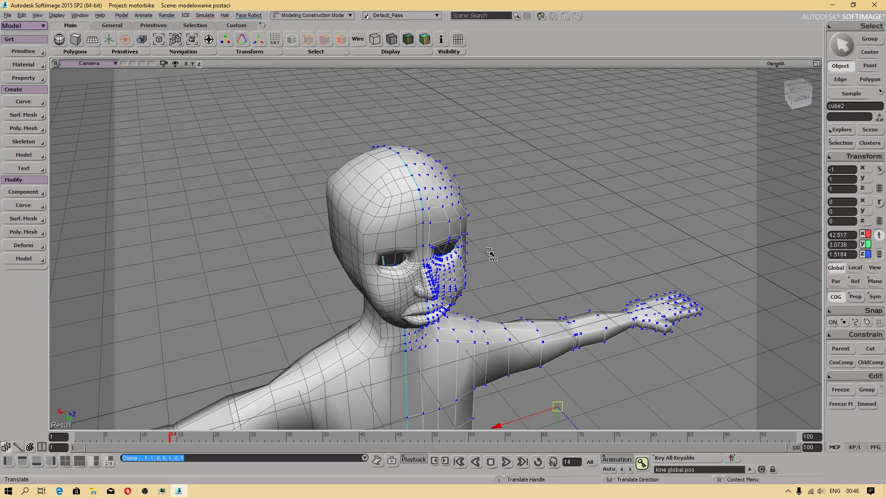
Shift the mirrored clone cube2 slightly along X to about 42.458 so it meets the original half, and inspect the head seam
drag(503, 262, 484, 210)
mouse_move(504, 389)
mouse_down()
mouse_move(492, 394)
mouse_move(504, 389)
mouse_up()
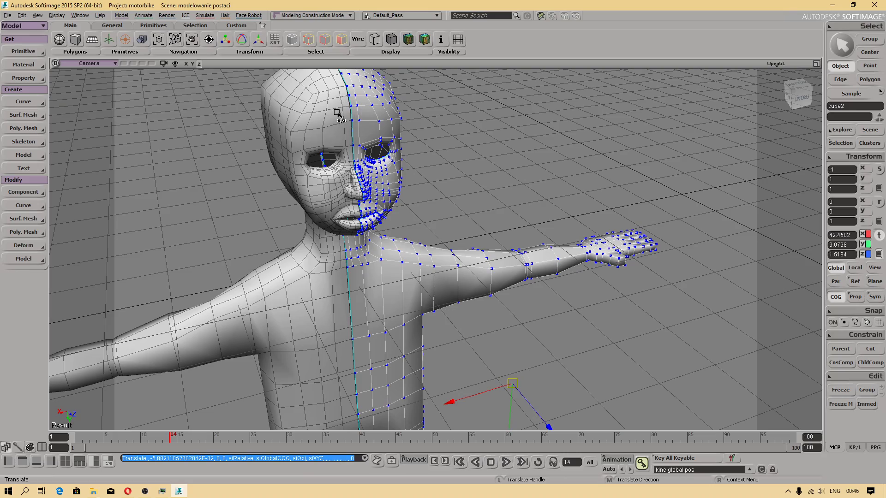
drag(379, 174, 311, 221)
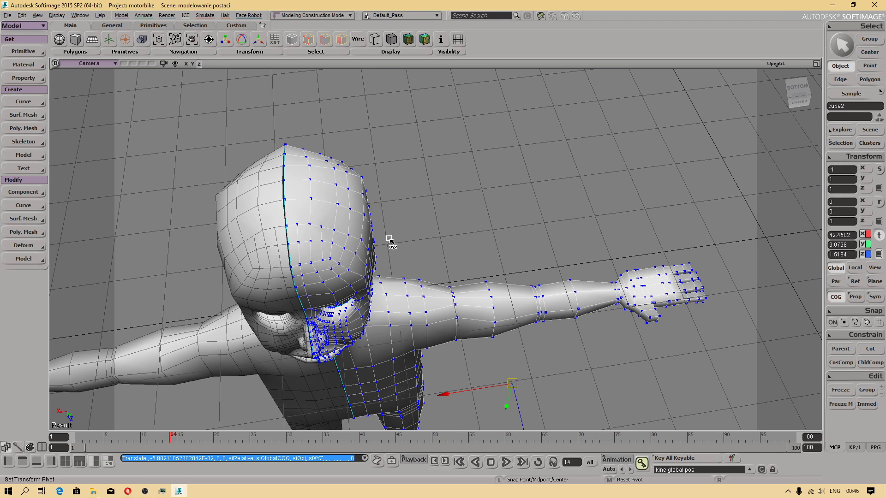
click(278, 259)
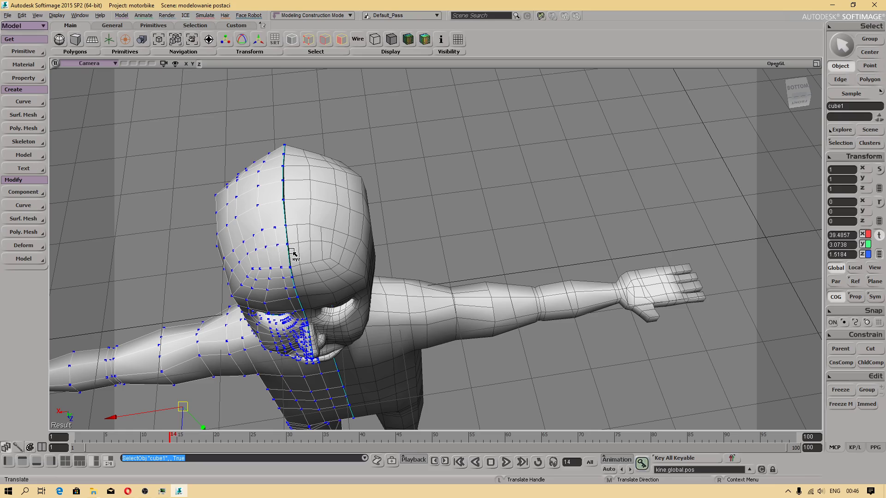
middle_drag(304, 344, 404, 254)
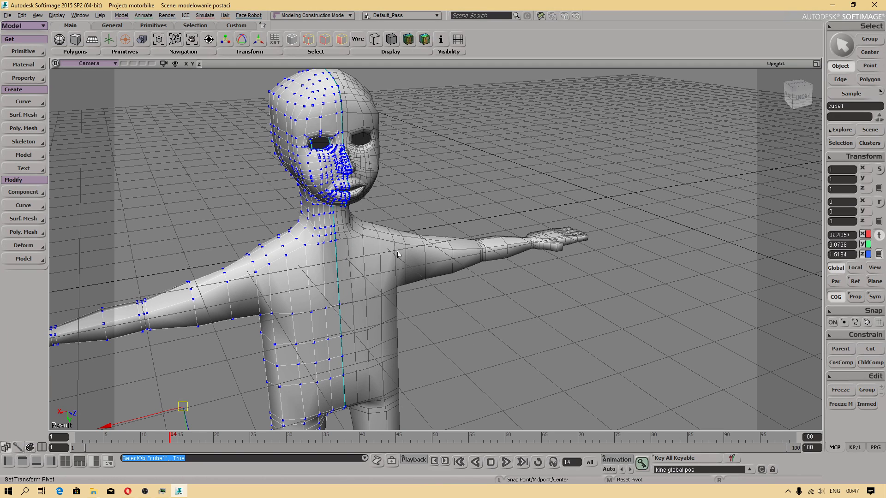
Try to rename the mirrored half cube2 as a mirror instance
click(399, 254)
click(850, 106)
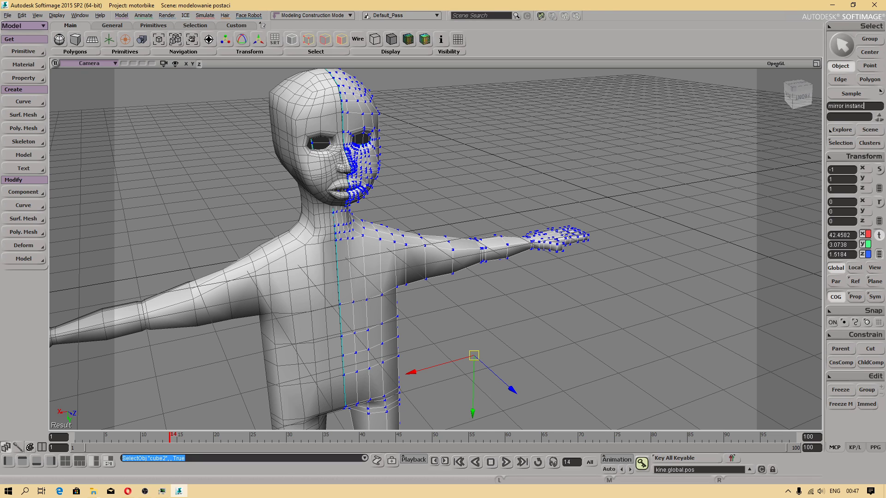
key(Return)
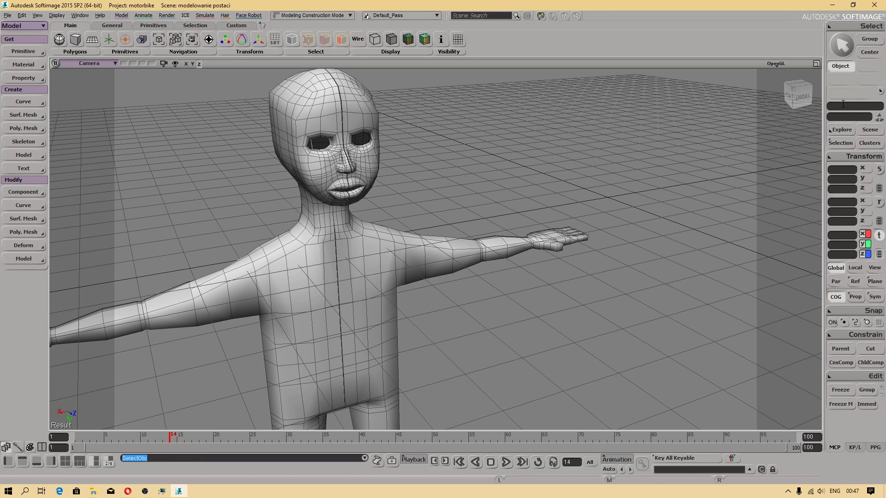
Rename the mirrored half cube2 as "mirror instance copy" in its polygon mesh properties
click(359, 162)
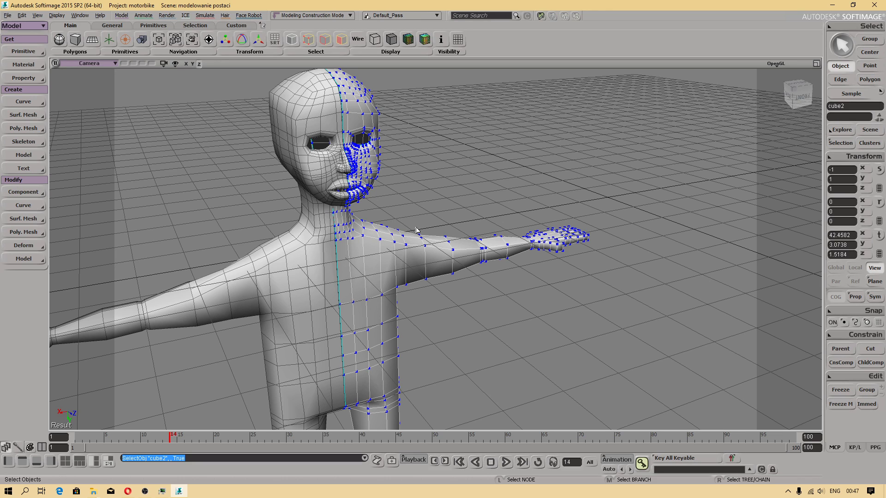
key(v)
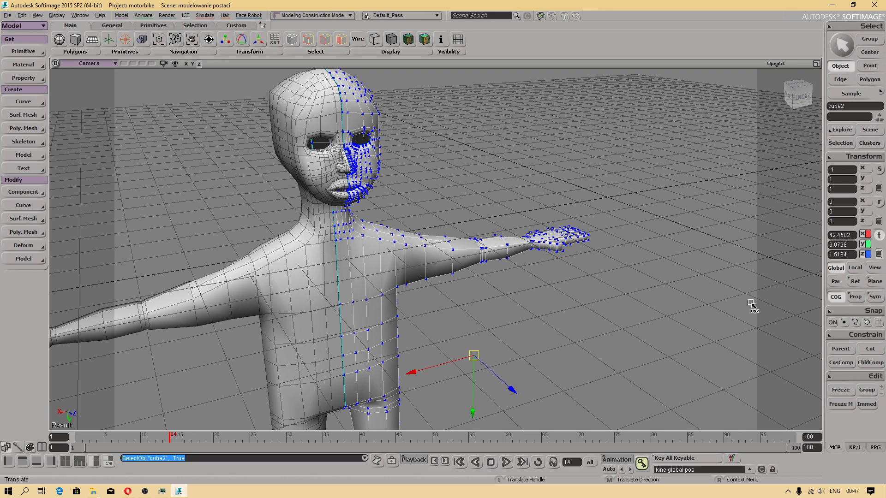
click(838, 143)
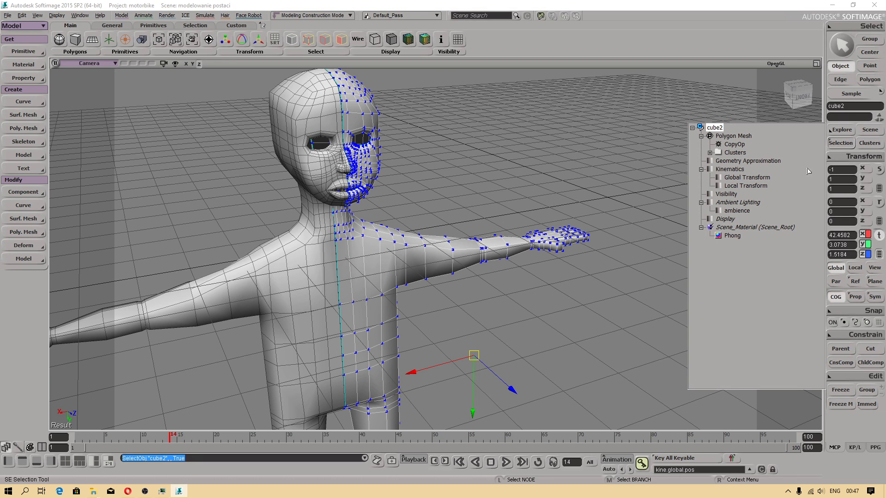
click(718, 135)
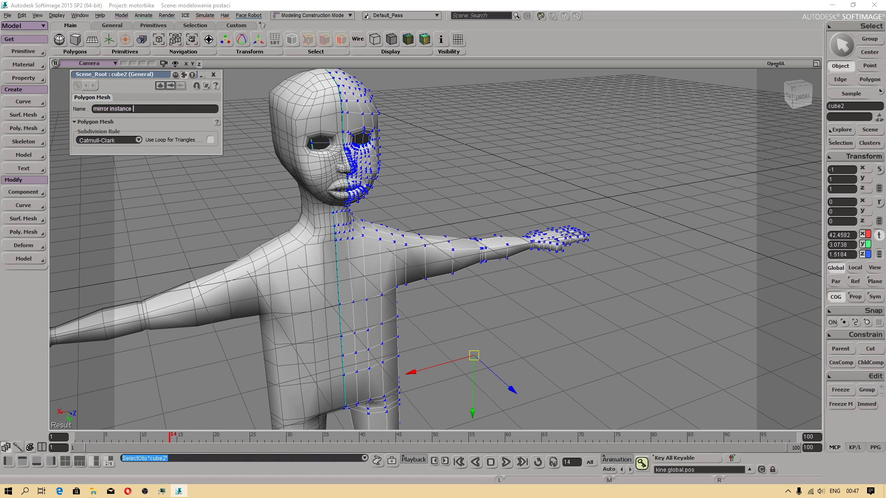
text(y)
key(Return)
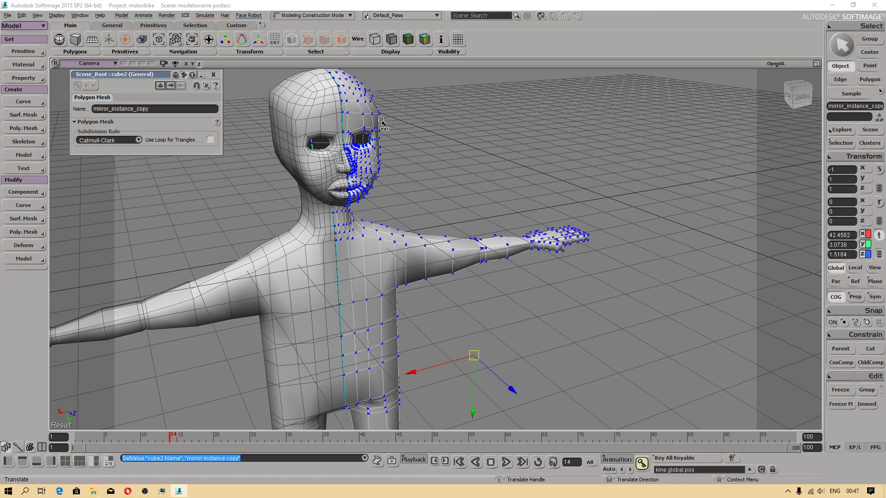
Select the original half cube1 and nudge one midline point near the crown of the head slightly
alt+drag(604, 295, 556, 298)
alt+middle_drag(349, 208, 396, 223)
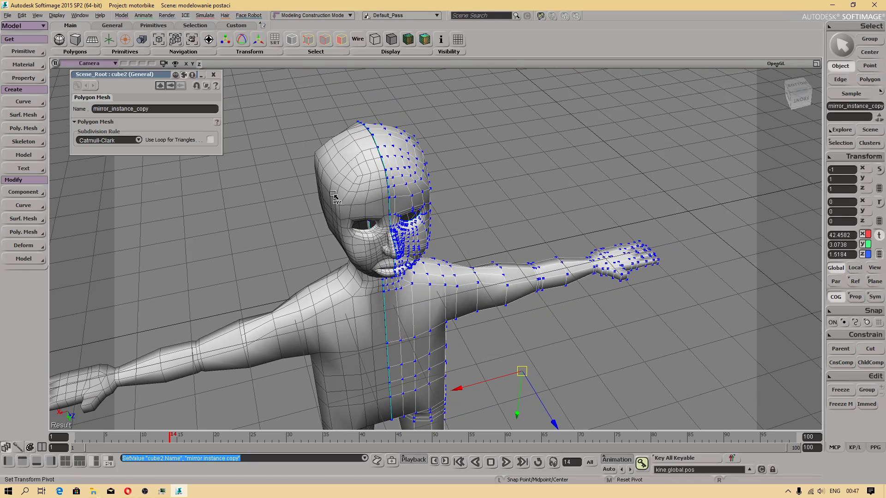
click(347, 190)
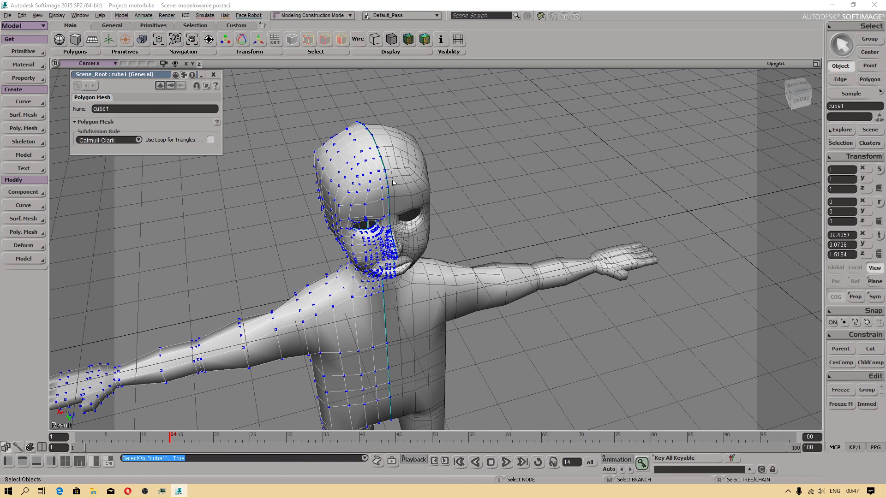
key(m)
click(371, 134)
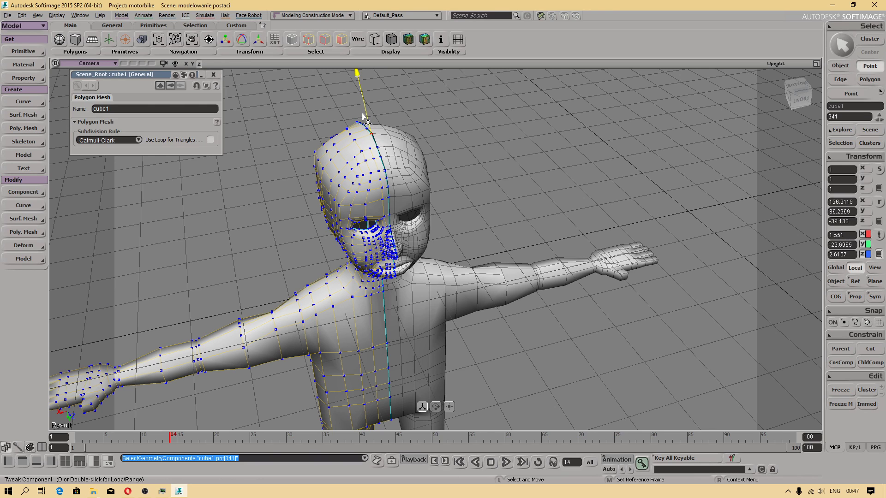
drag(361, 110, 361, 117)
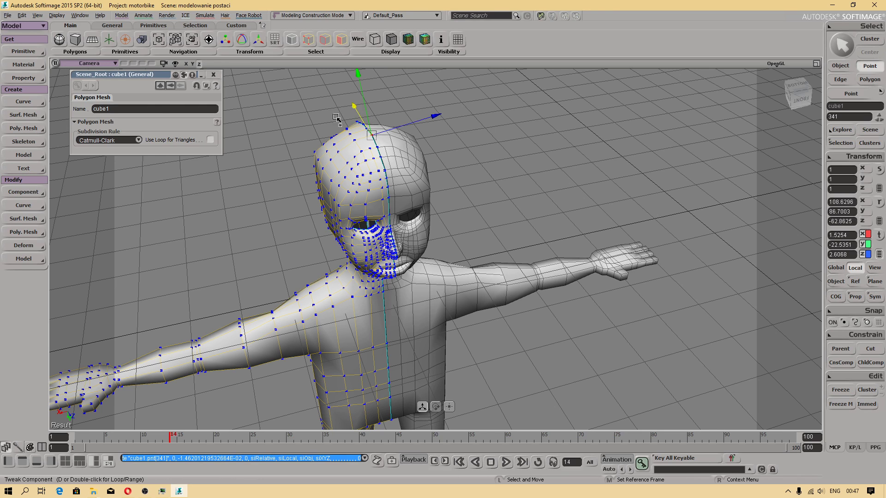
Rename the original half cube1 as "main character" and dismiss its mesh properties
click(119, 109)
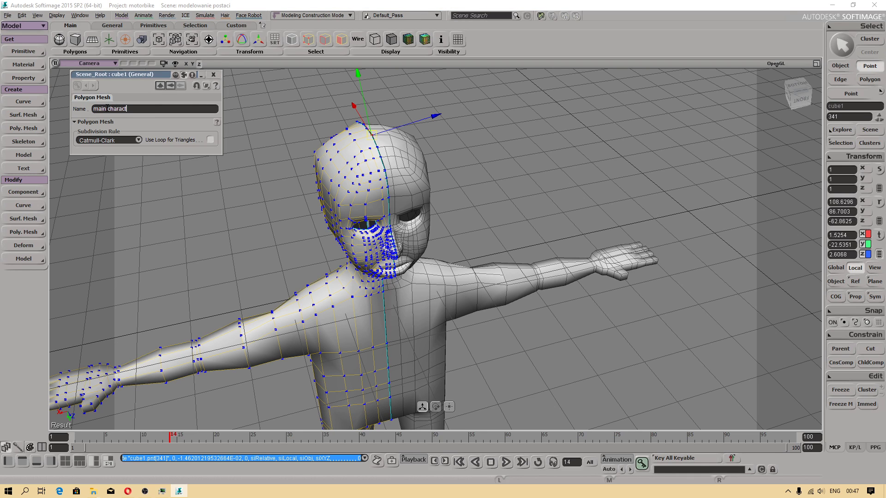
key(Return)
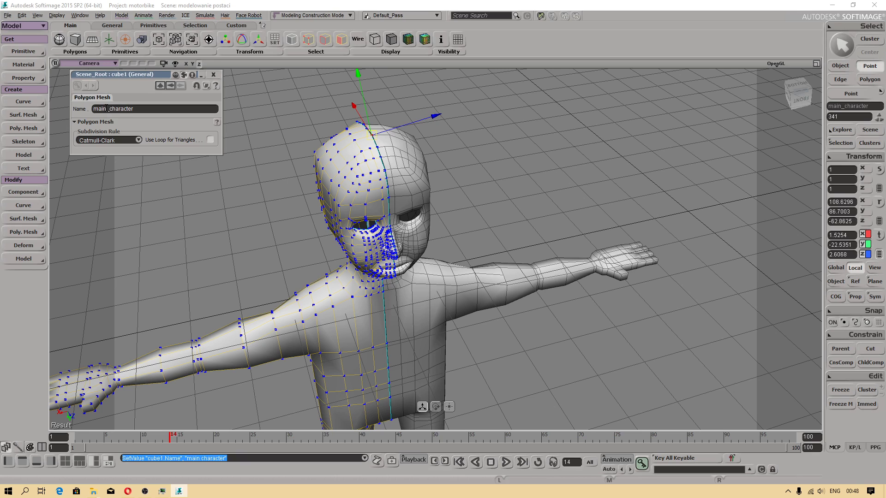
click(214, 76)
Check the operator stack of main_character and save the scene
click(830, 145)
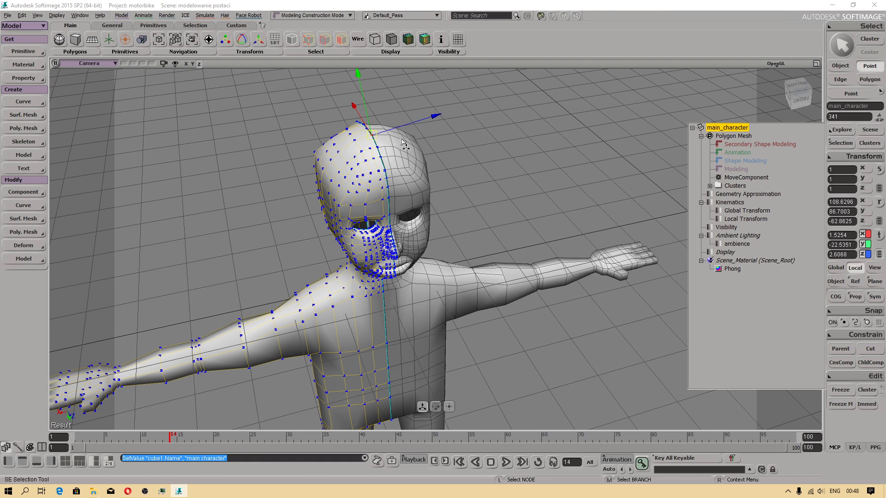
click(7, 15)
click(27, 52)
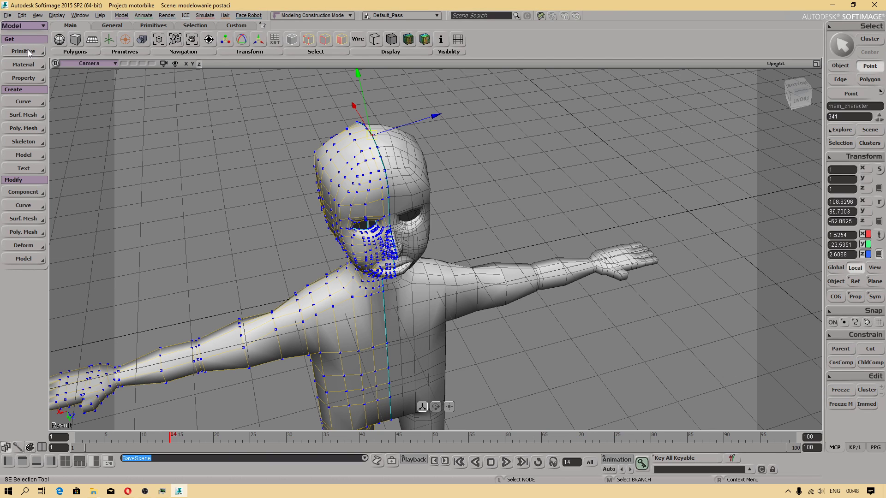
Freeze the whole operator stack of main_character as an object, and check its stack in the selection tree
key(m)
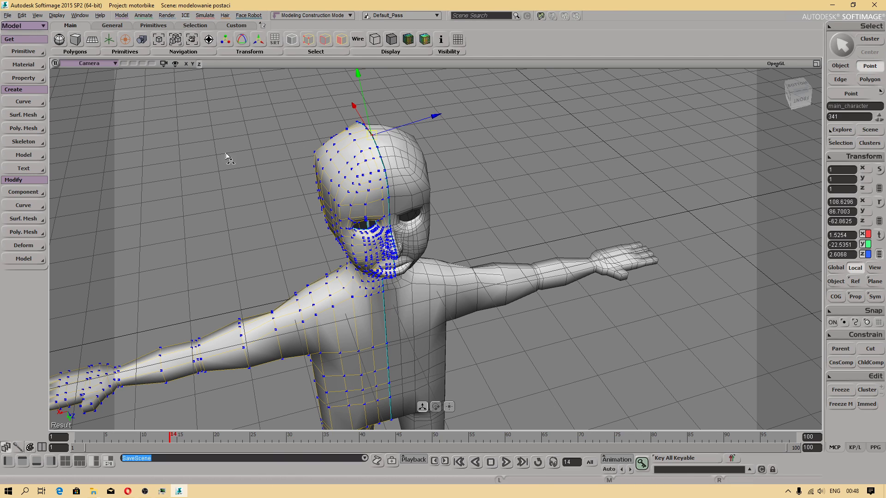
key(space)
click(384, 175)
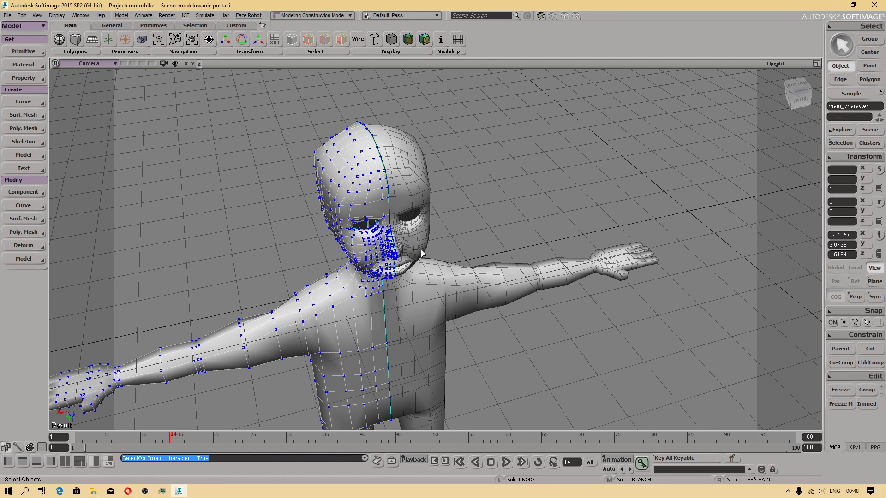
key(s)
drag(402, 308, 405, 341)
key(m)
click(336, 267)
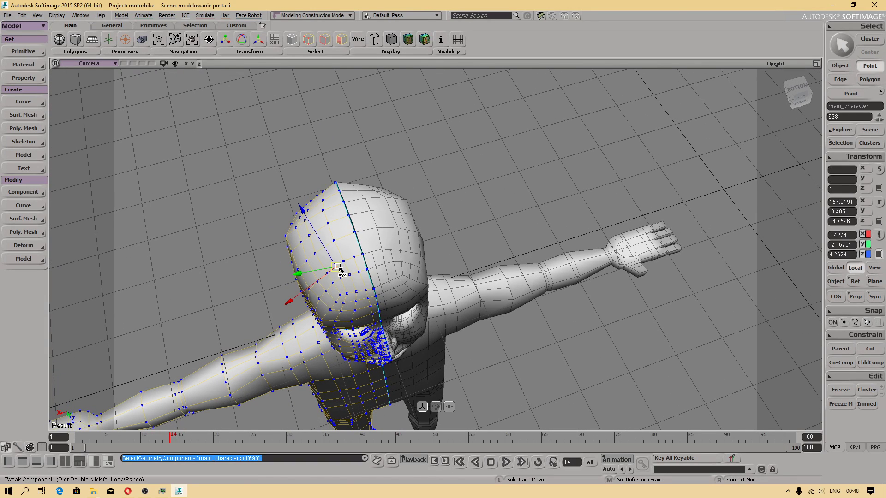
click(833, 322)
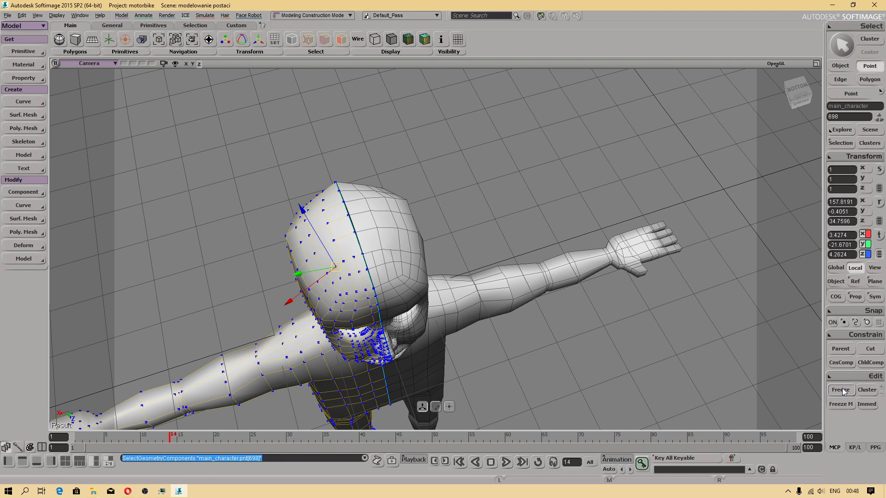
key(space)
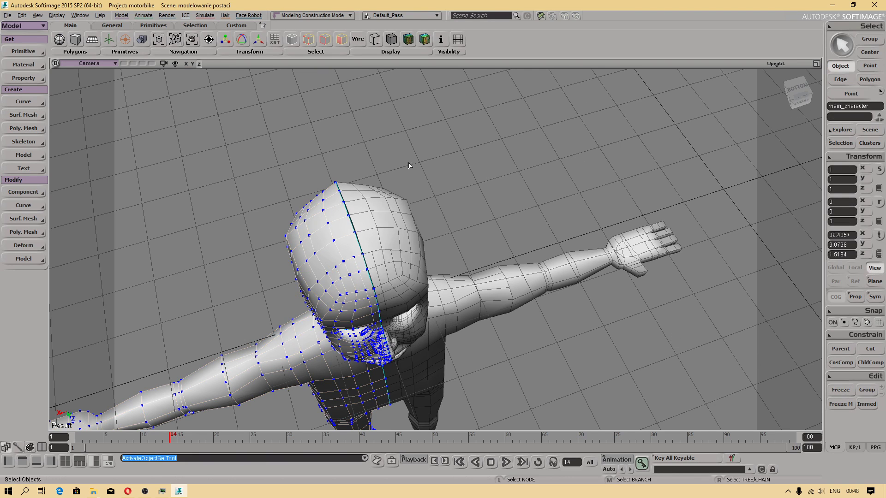
key(v)
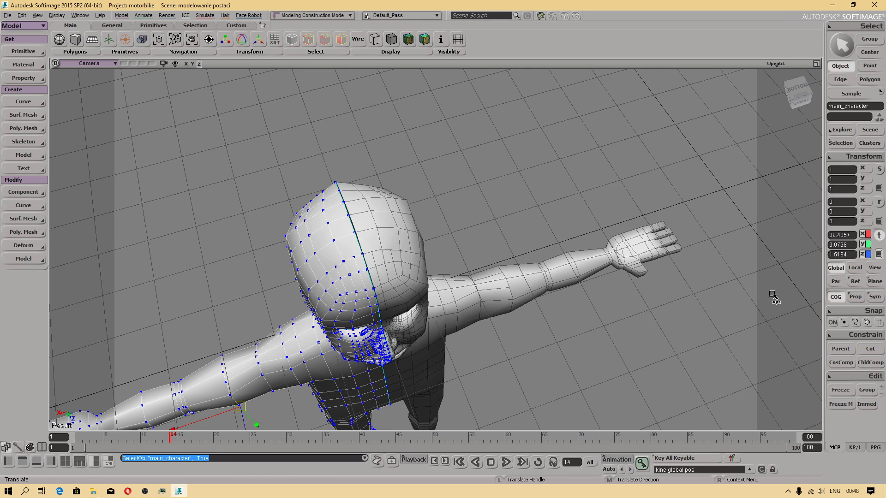
click(832, 390)
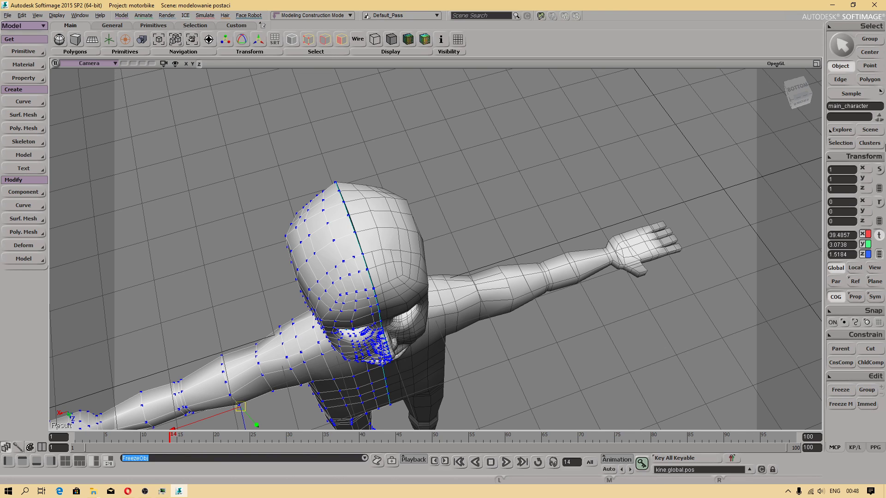
click(841, 142)
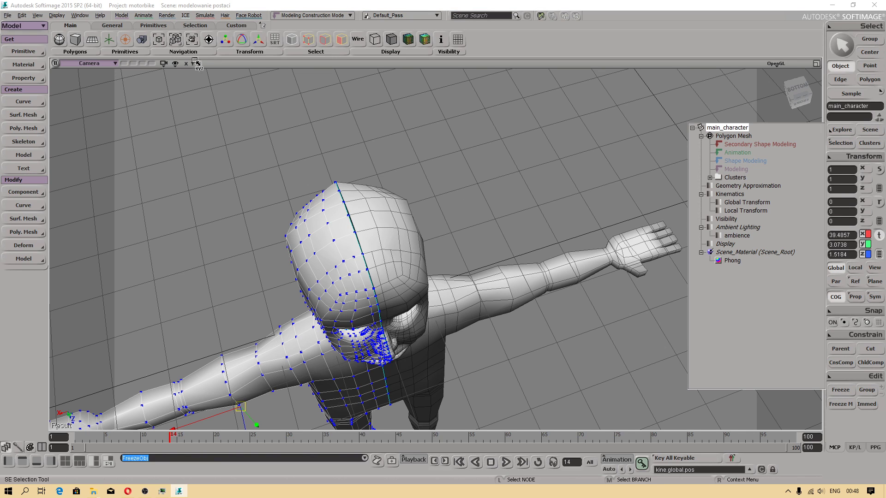
Keep the polygon mesh modification commands open and try the Add/Edit Polygon Tool on the head of main_character
key(m)
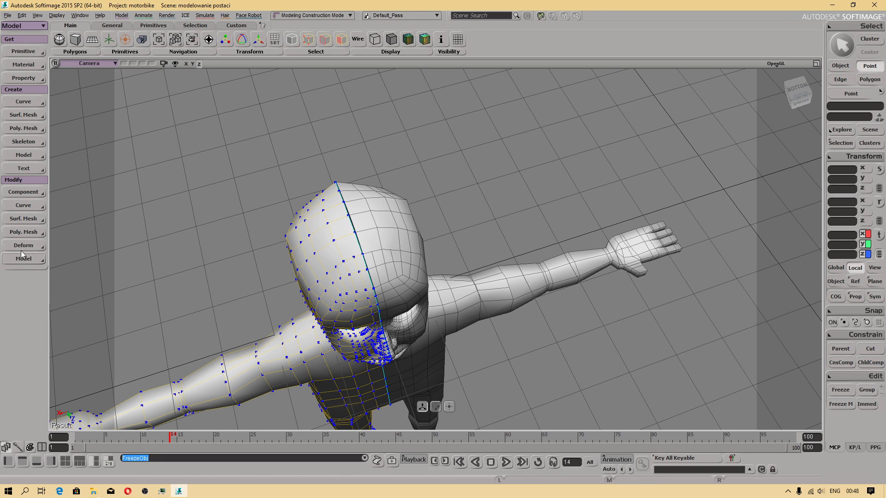
click(22, 235)
click(75, 110)
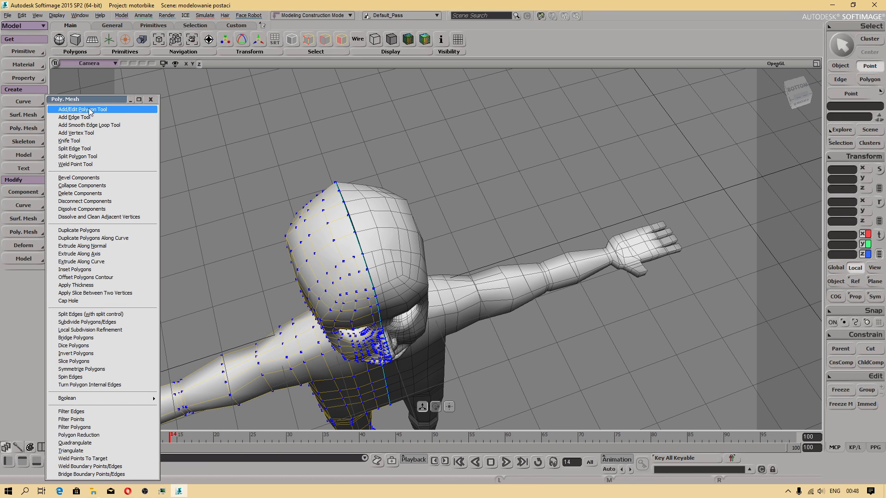
click(82, 109)
right_click(355, 255)
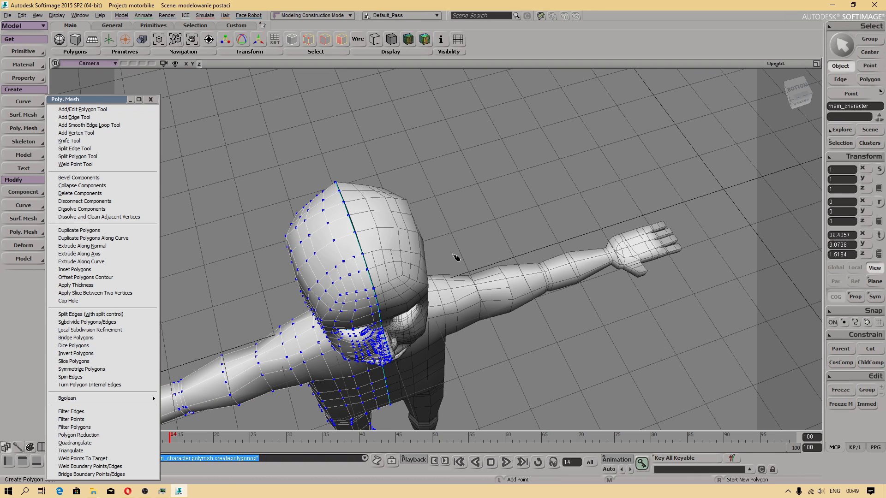
Add edges across the polygons on the upper head of main_character with the Add Edge Tool, and exit the tool
click(88, 118)
click(334, 240)
click(348, 239)
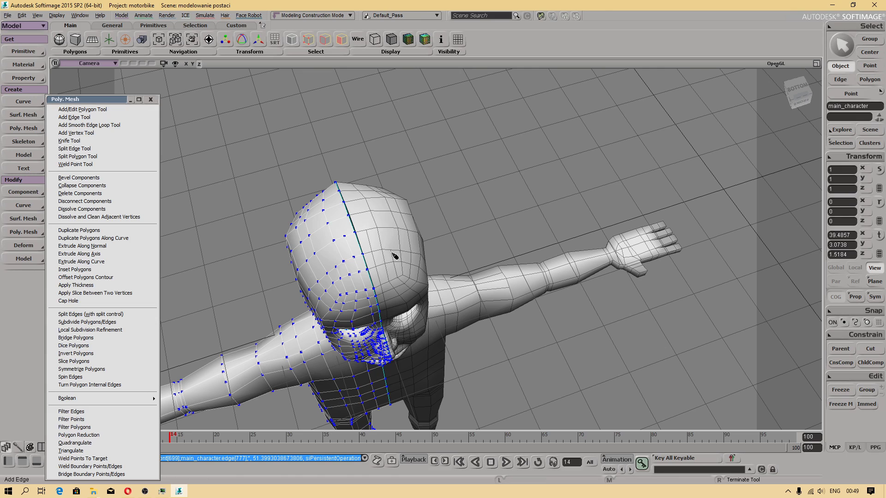
click(328, 250)
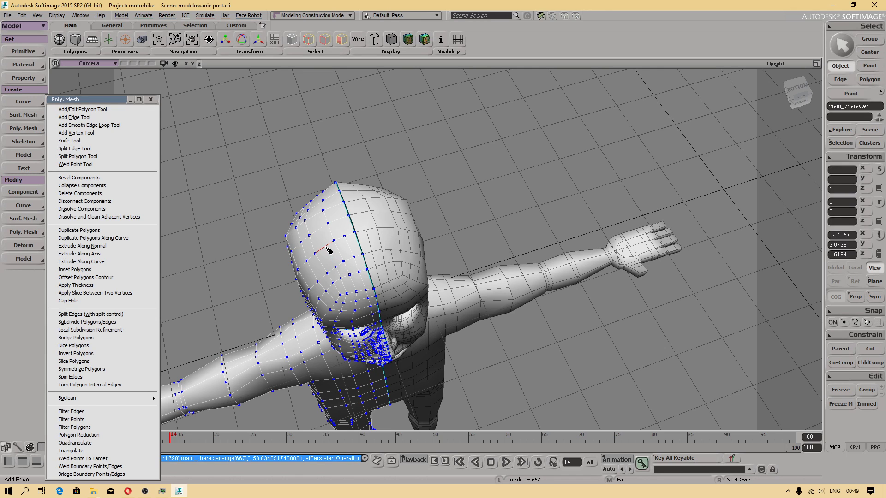
click(335, 221)
click(338, 211)
key(s)
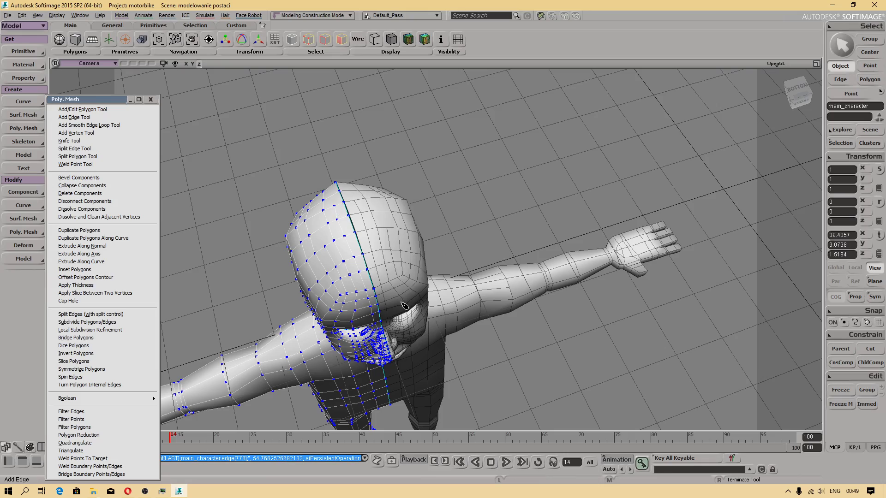
drag(397, 314, 329, 236)
key(Escape)
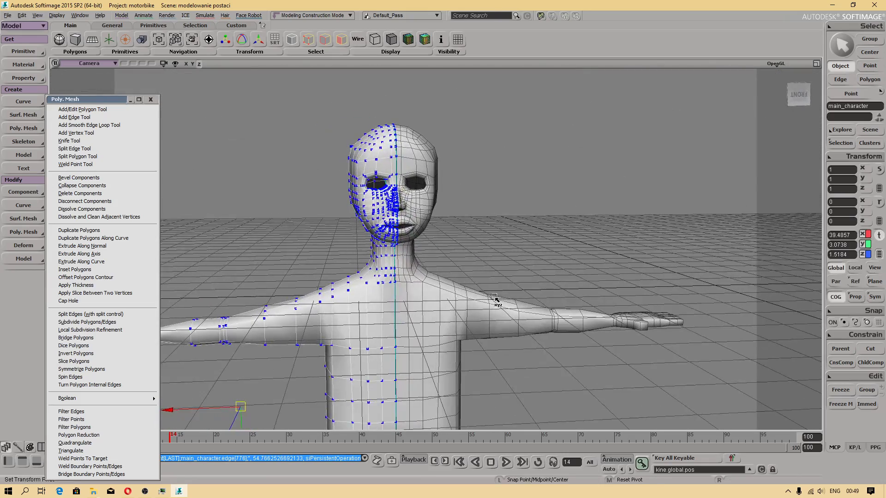
Save the scene with the edited character and look at it from the front
click(8, 16)
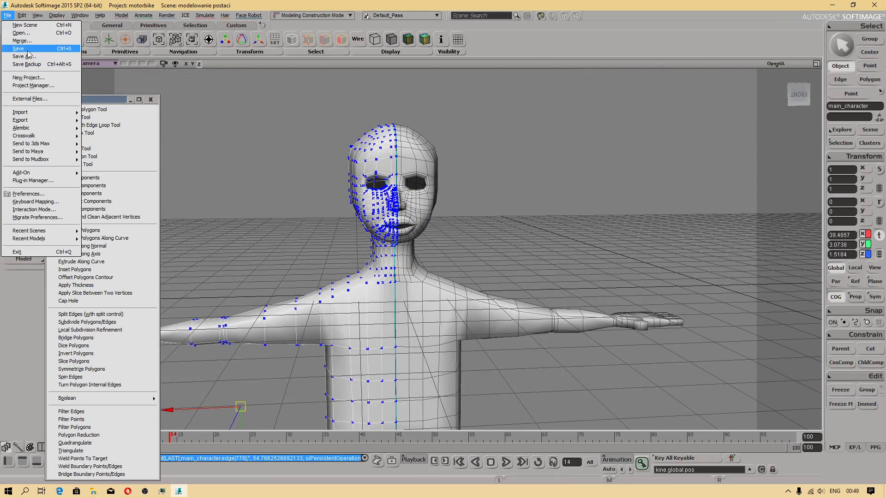
click(8, 16)
key(s)
mouse_move(490, 307)
mouse_down()
mouse_move(524, 284)
mouse_move(481, 310)
mouse_up()
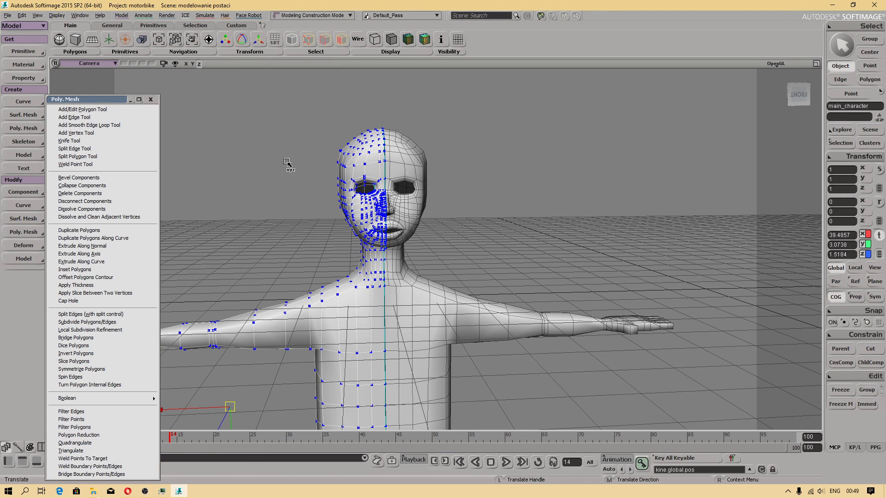